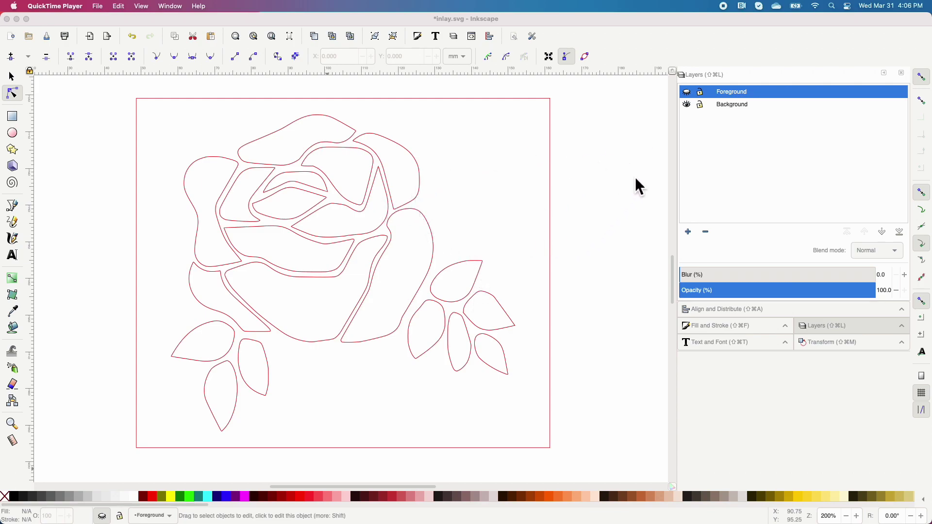
Step: Make the Background layer the current layer in the Layers panel
{"action": "left_click", "coordinate": [730, 109]}
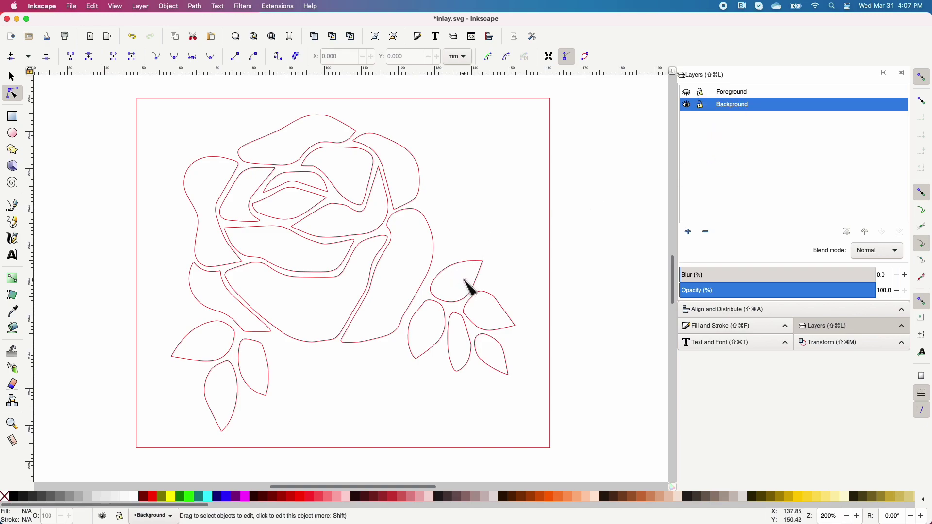
Step: Compare the leaf and rose outlines, then select the right-hand leaf cluster and zoom in on it
{"action": "left_click", "coordinate": [476, 265]}
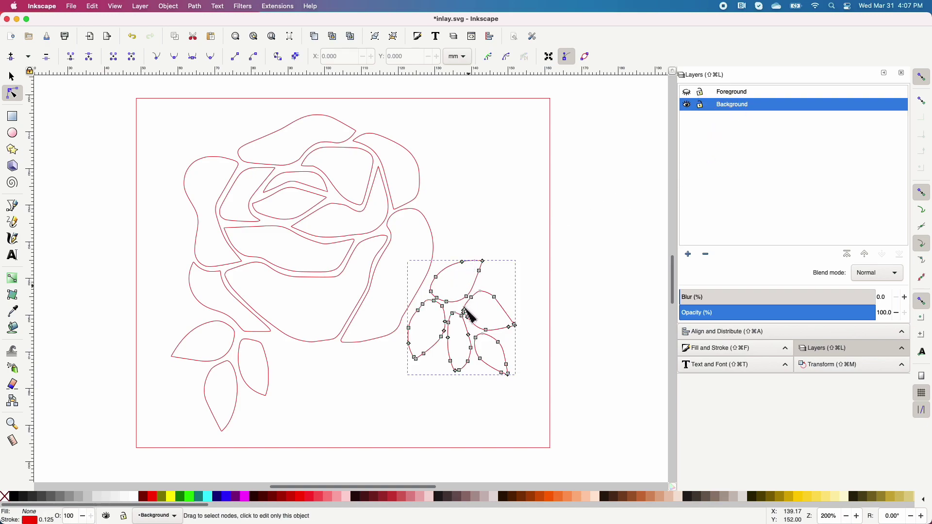
{"action": "left_click", "coordinate": [262, 350]}
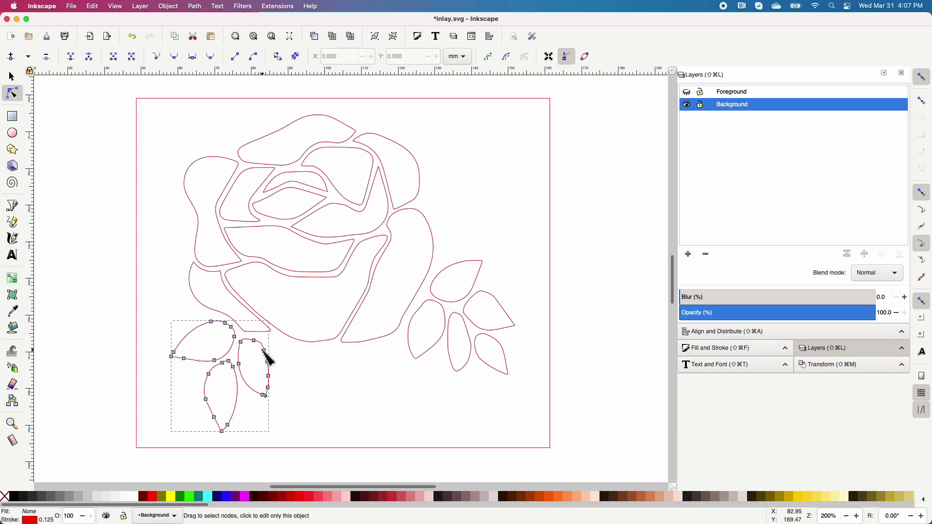
{"action": "left_click", "coordinate": [364, 341]}
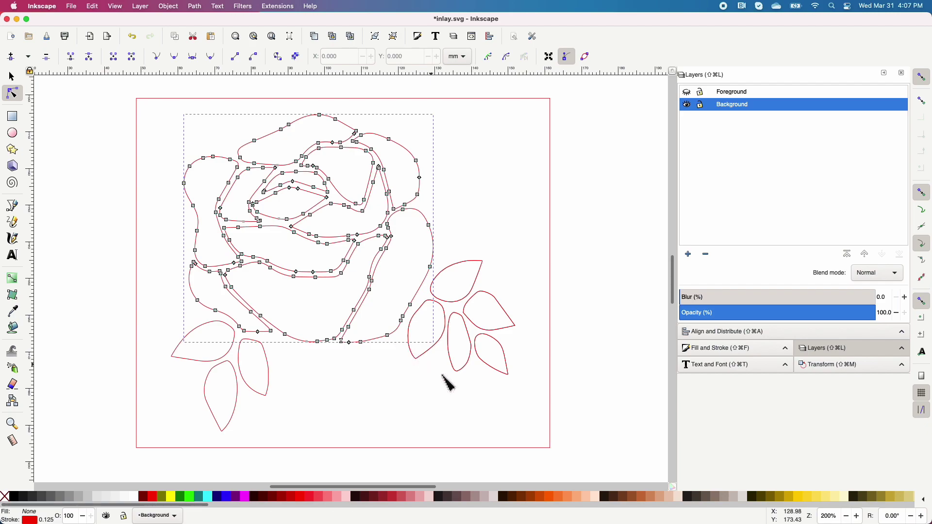
{"action": "left_click", "coordinate": [470, 340]}
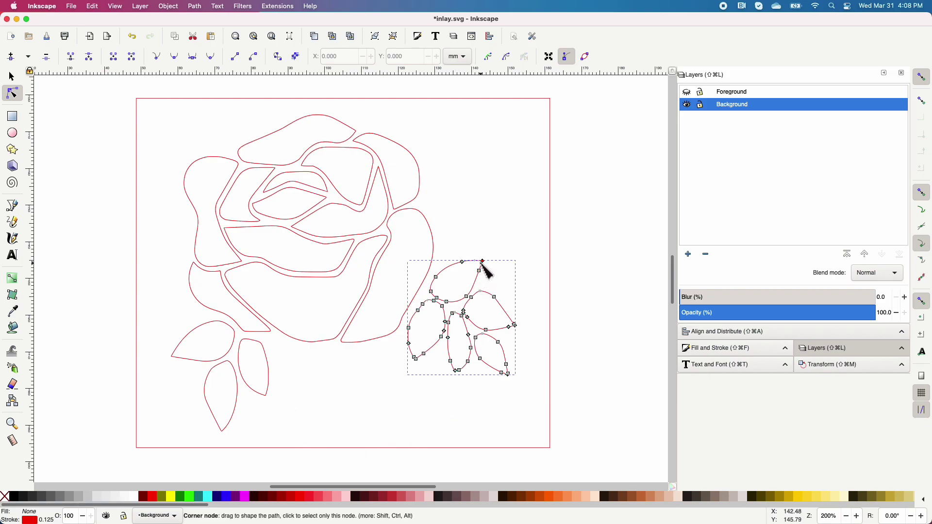
{"action": "scroll", "coordinate": [469, 279], "scroll_direction": "left", "scroll_amount": 4}
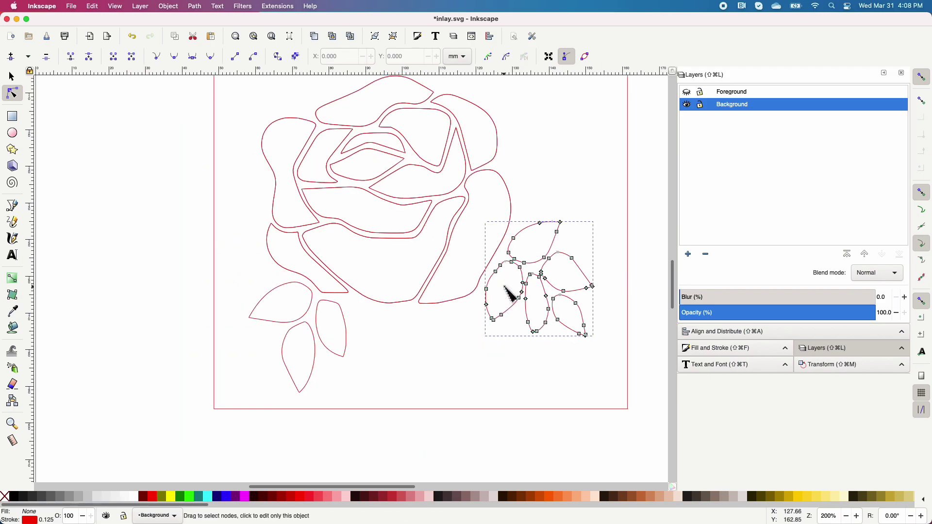
{"action": "scroll", "coordinate": [503, 295], "scroll_direction": "right", "scroll_amount": 2}
{"action": "scroll", "coordinate": [542, 254], "scroll_direction": "up", "scroll_amount": 2}
{"action": "scroll", "coordinate": [539, 254], "scroll_direction": "up", "scroll_amount": 1}
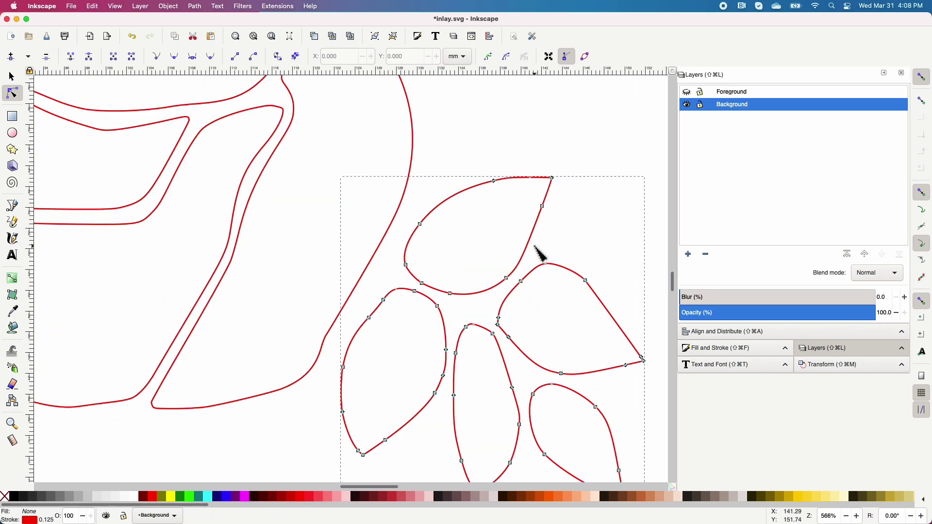
{"action": "scroll", "coordinate": [525, 209], "scroll_direction": "up", "scroll_amount": 1}
{"action": "scroll", "coordinate": [521, 203], "scroll_direction": "down", "scroll_amount": 1}
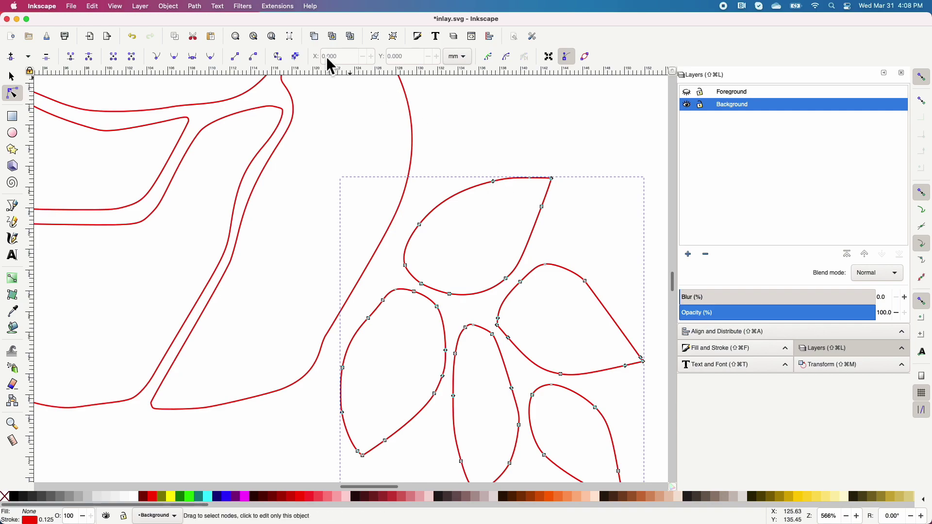
Step: Add a Path > Linked Offset to the right leaf cluster and drag it slightly outward
{"action": "left_click", "coordinate": [197, 7]}
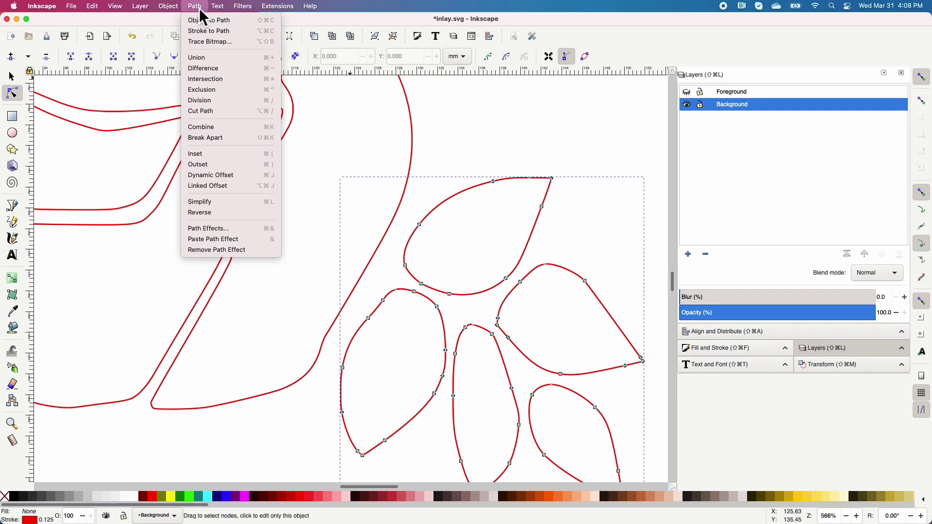
{"action": "left_click", "coordinate": [210, 187]}
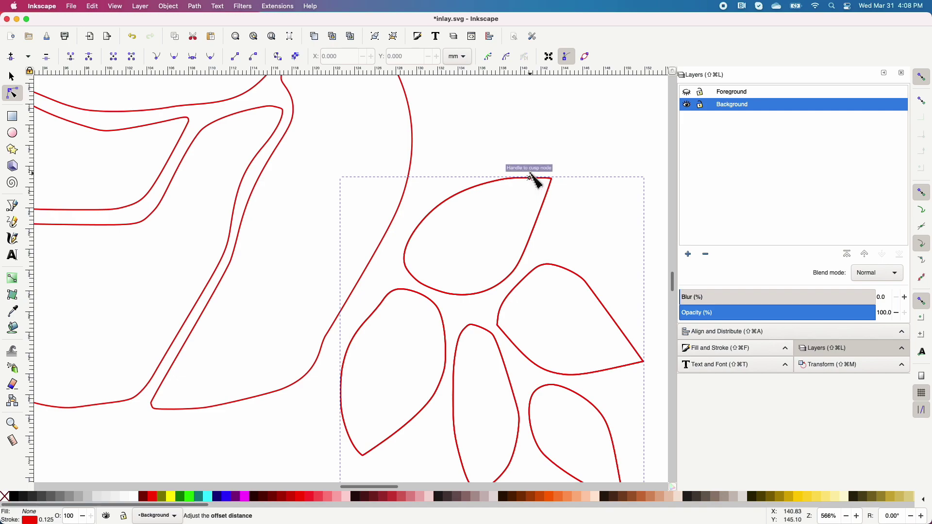
{"action": "left_click_drag", "start_coordinate": [532, 173], "coordinate": [530, 177]}
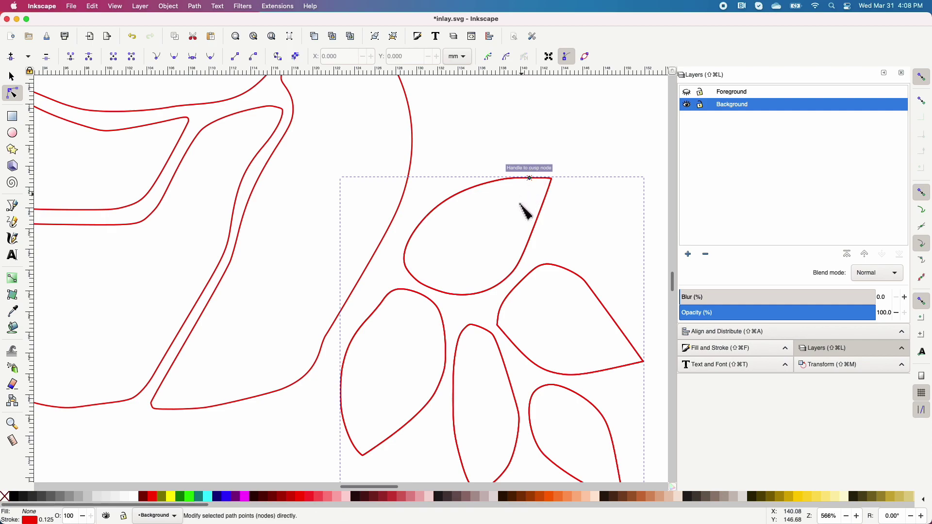
{"action": "scroll", "coordinate": [532, 188], "scroll_direction": "up", "scroll_amount": 5}
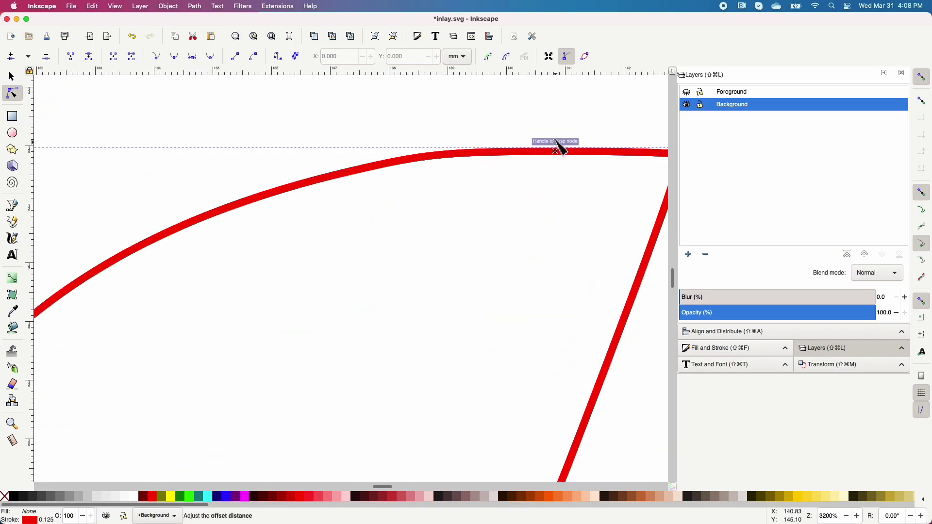
{"action": "left_click_drag", "start_coordinate": [557, 146], "coordinate": [552, 128]}
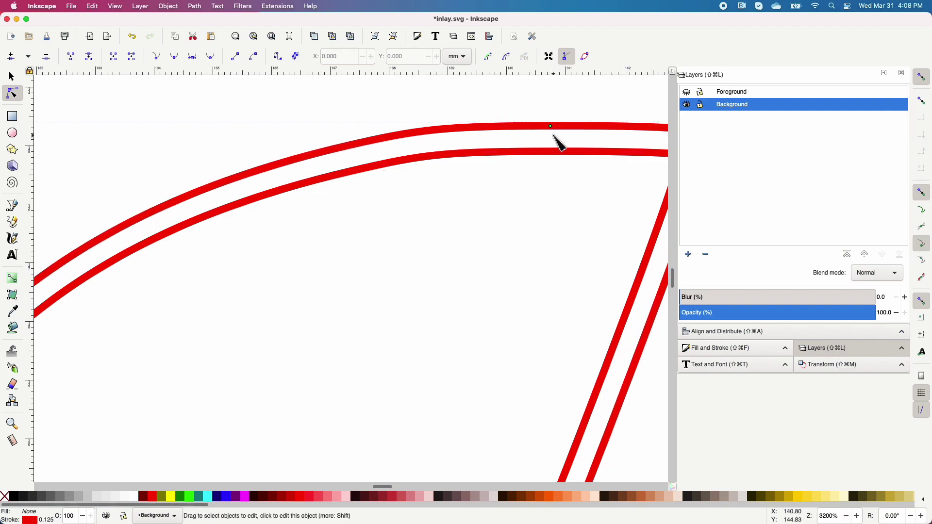
{"action": "left_click", "coordinate": [194, 6]}
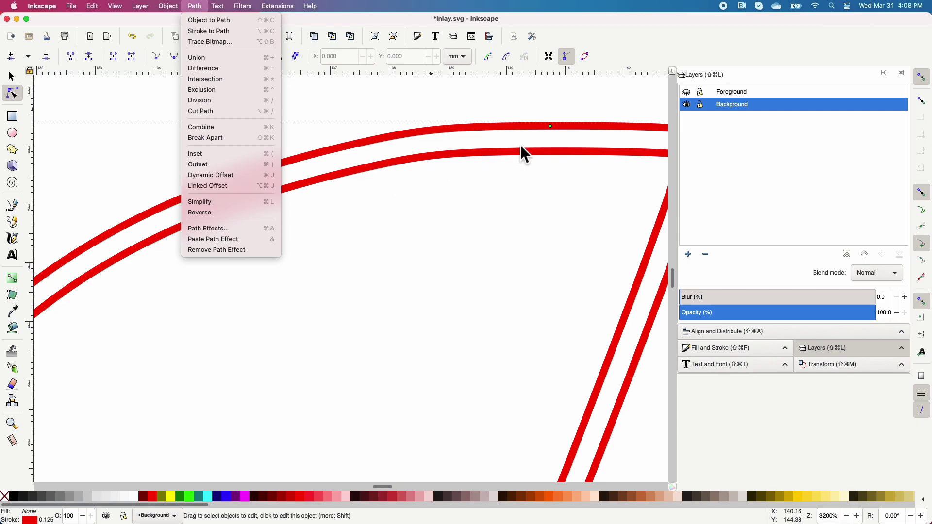
Step: Close the Path menu and show Fill and Stroke on its Stroke style tab
{"action": "left_click", "coordinate": [553, 110]}
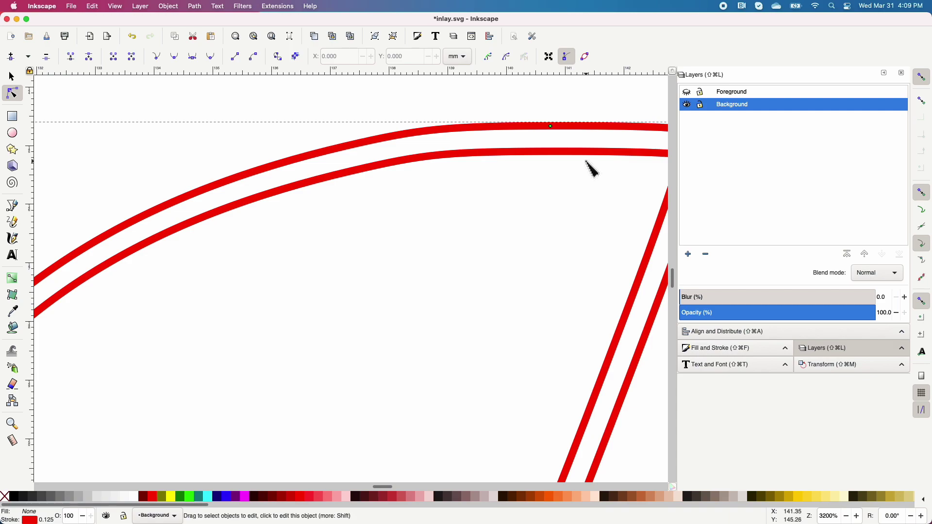
{"action": "left_click", "coordinate": [710, 352]}
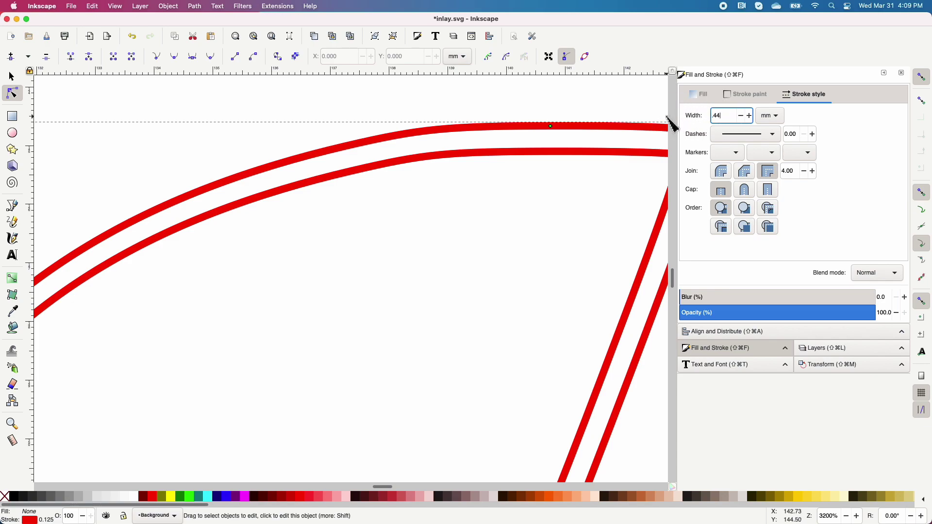
Step: Give the offset a 0.440 mm stroke and drag it inward until it meets the original line
{"action": "key", "text": "Return"}
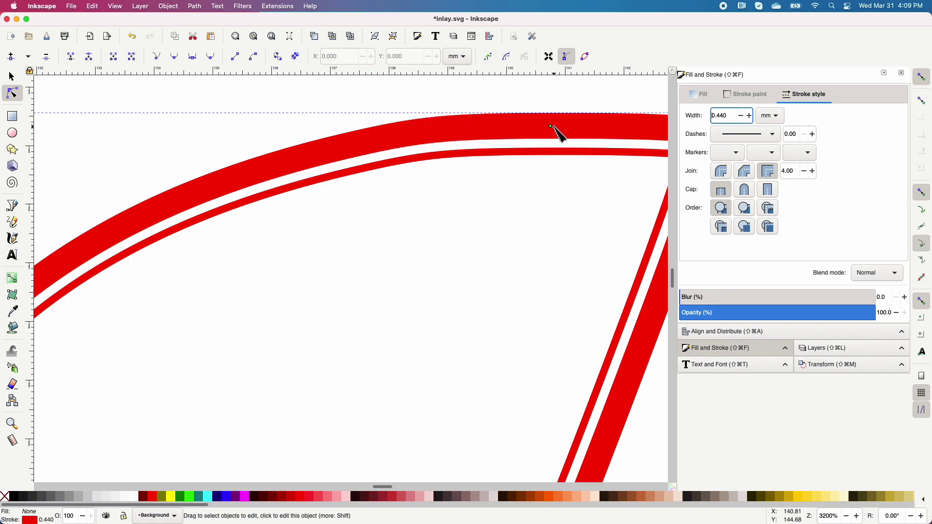
{"action": "scroll", "coordinate": [554, 134], "scroll_direction": "up", "scroll_amount": 2}
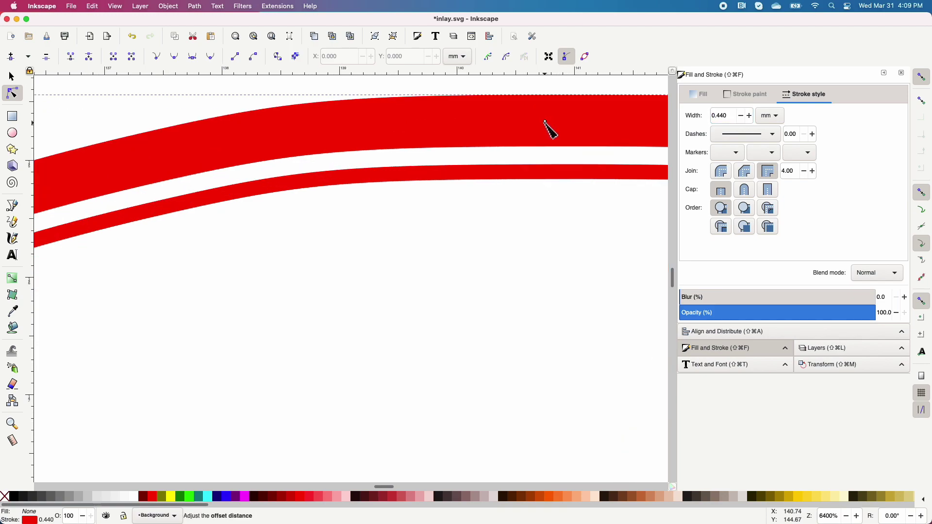
{"action": "left_click_drag", "start_coordinate": [544, 121], "coordinate": [547, 139]}
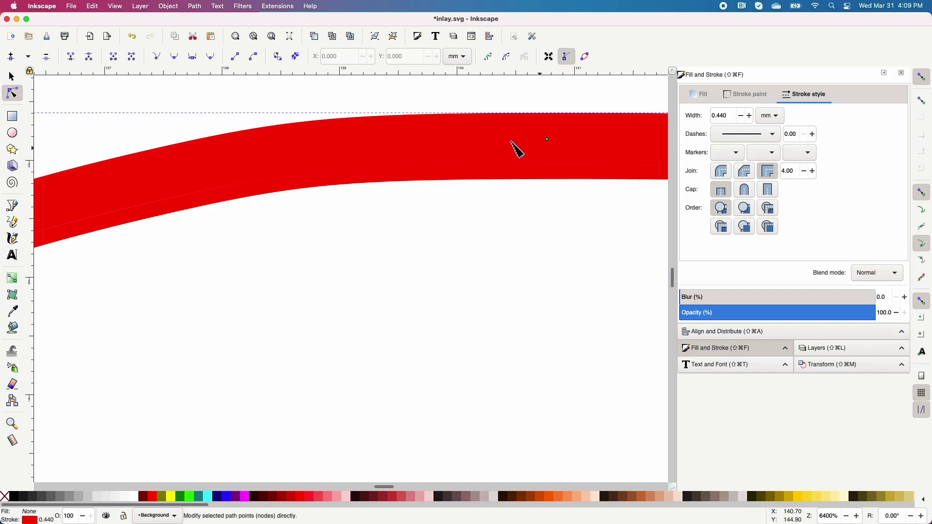
Step: Set the stroke width to 0.125 mm, zoom out, and undo back to the single thin outline
{"action": "double_click", "coordinate": [721, 116]}
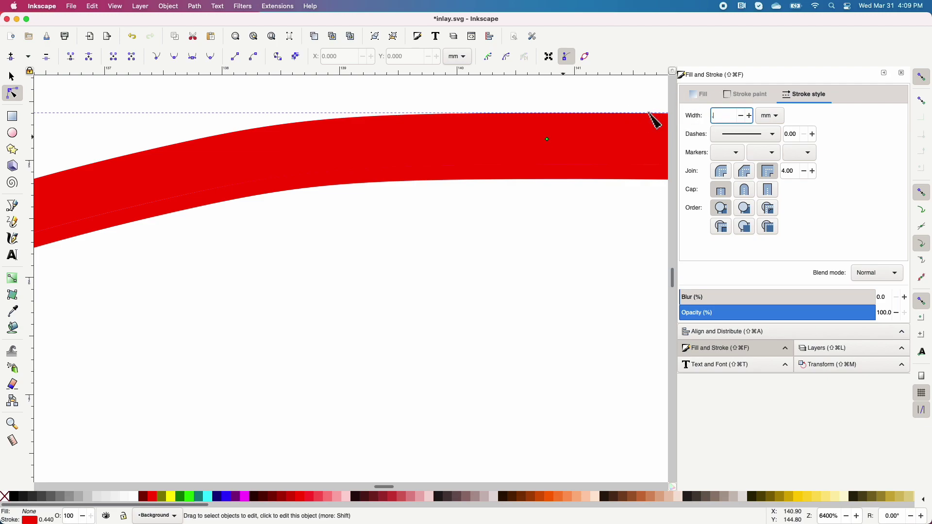
{"action": "type", "text": ".125"}
{"action": "key", "text": "Return"}
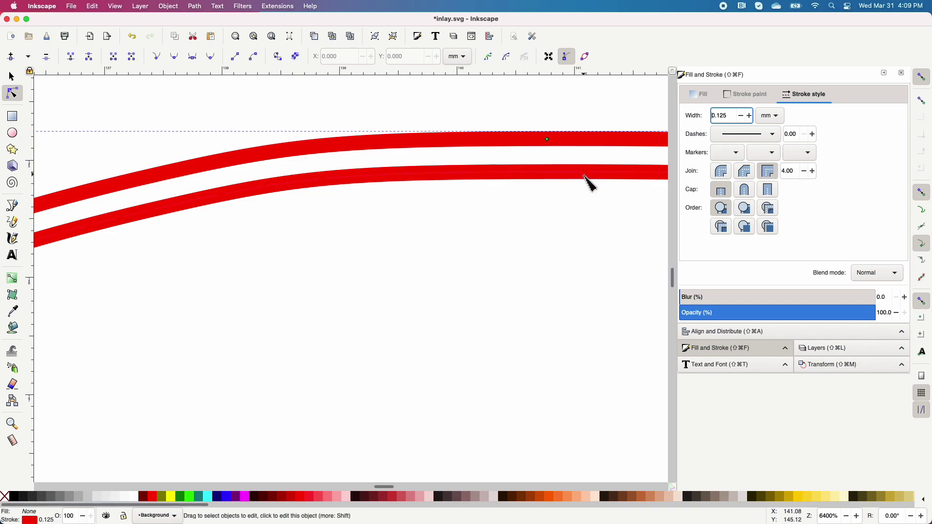
{"action": "scroll", "coordinate": [590, 183], "scroll_direction": "down", "scroll_amount": 5}
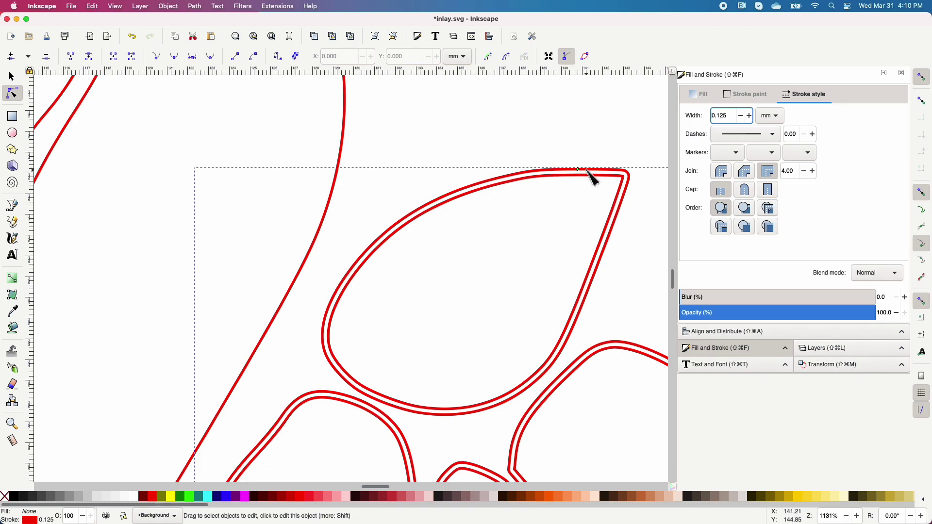
{"action": "key", "text": "super+z"}
{"action": "key", "text": "super+z"}
{"action": "key", "text": "super+z"}
{"action": "key", "text": "super+z"}
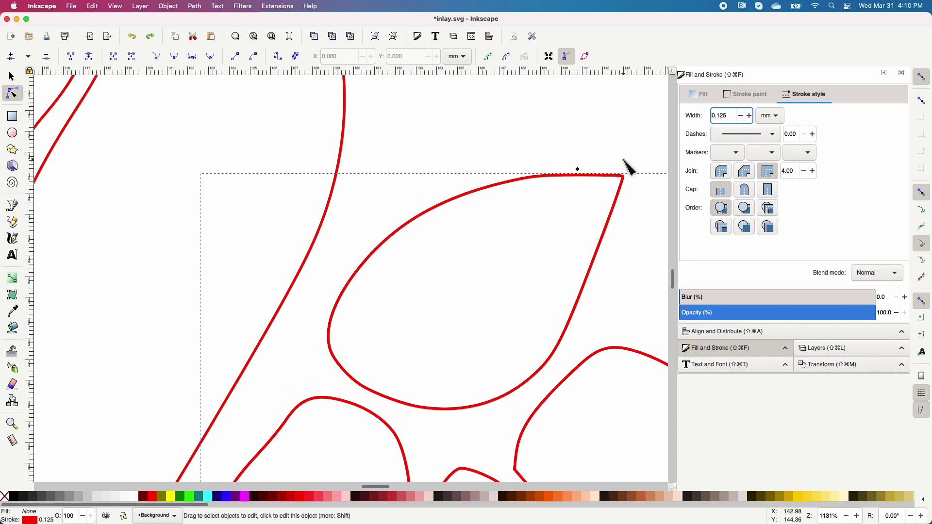
Step: Deselect the path and show the Foreground layer's doubled outlines in the Layers panel
{"action": "left_click", "coordinate": [604, 148]}
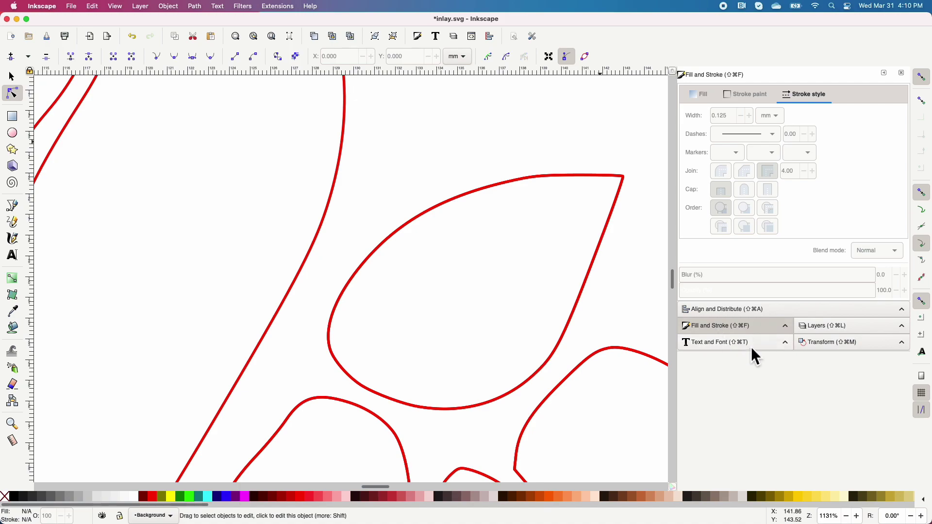
{"action": "left_click", "coordinate": [813, 332]}
{"action": "left_click", "coordinate": [687, 92]}
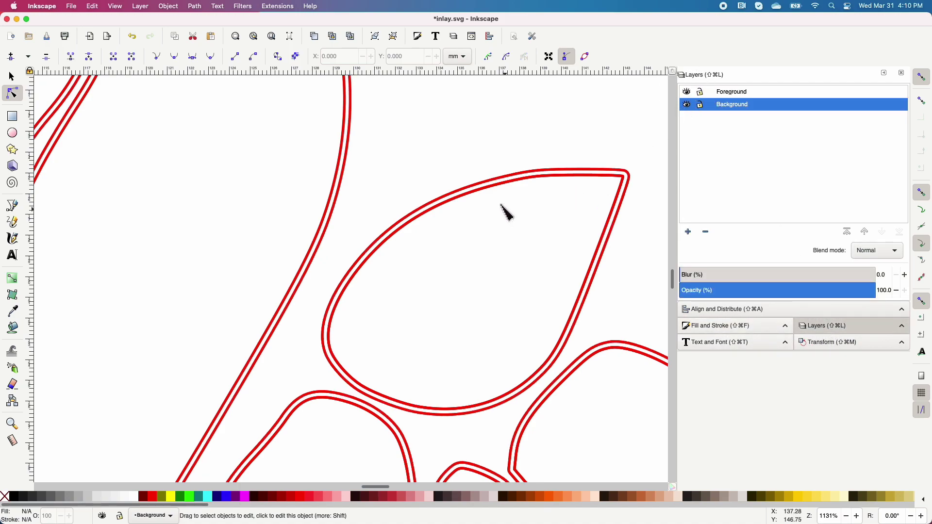
{"action": "scroll", "coordinate": [322, 318], "scroll_direction": "down", "scroll_amount": 3}
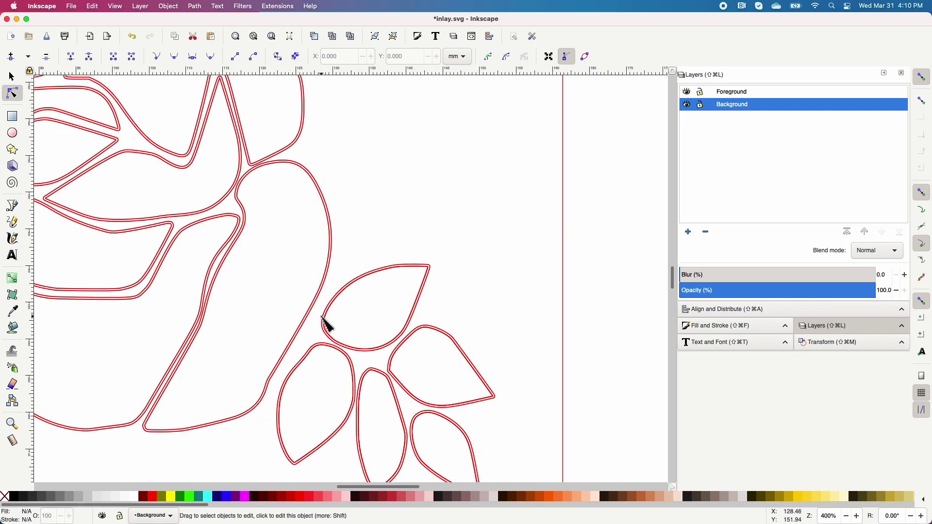
{"action": "scroll", "coordinate": [326, 325], "scroll_direction": "down", "scroll_amount": 1}
{"action": "left_click_drag", "start_coordinate": [351, 486], "coordinate": [334, 487]}
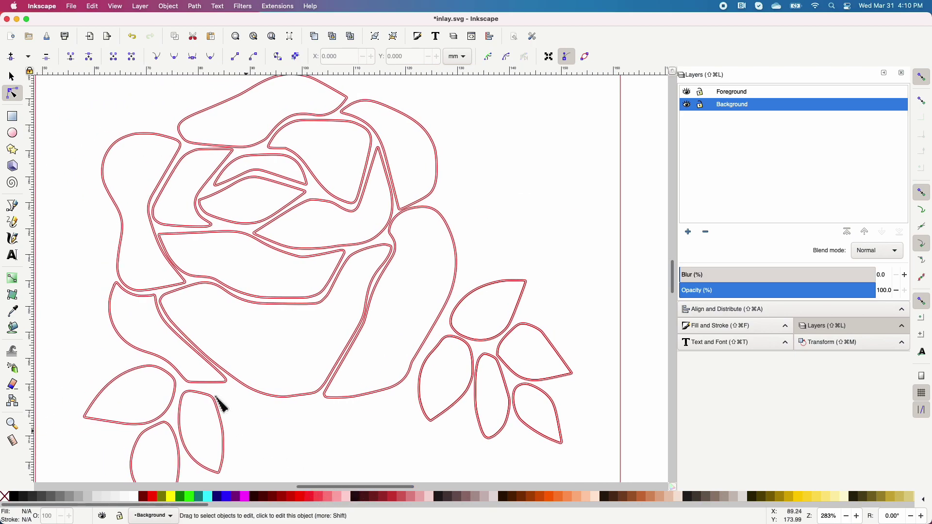
Step: Toggle layer visibility to compare, ending with Foreground current and visible, Background hidden
{"action": "left_click", "coordinate": [685, 105]}
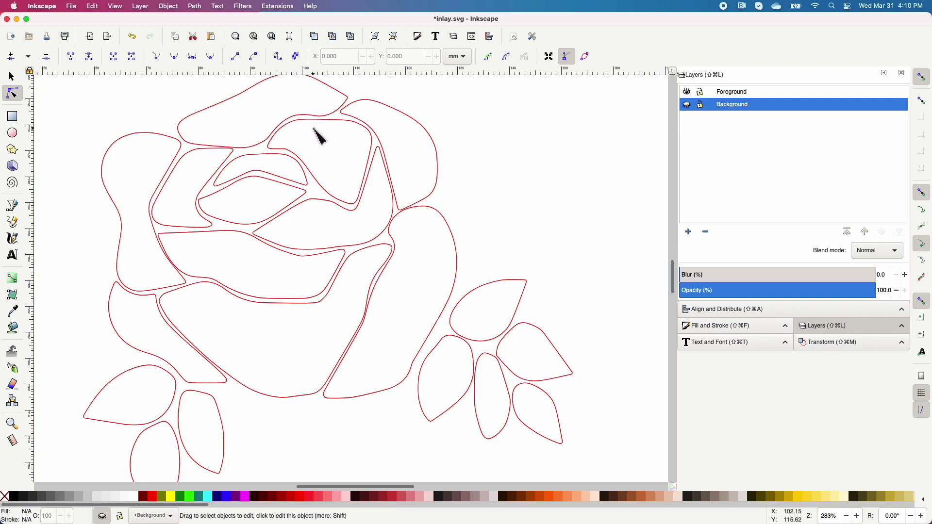
{"action": "left_click", "coordinate": [687, 104]}
{"action": "left_click", "coordinate": [686, 92]}
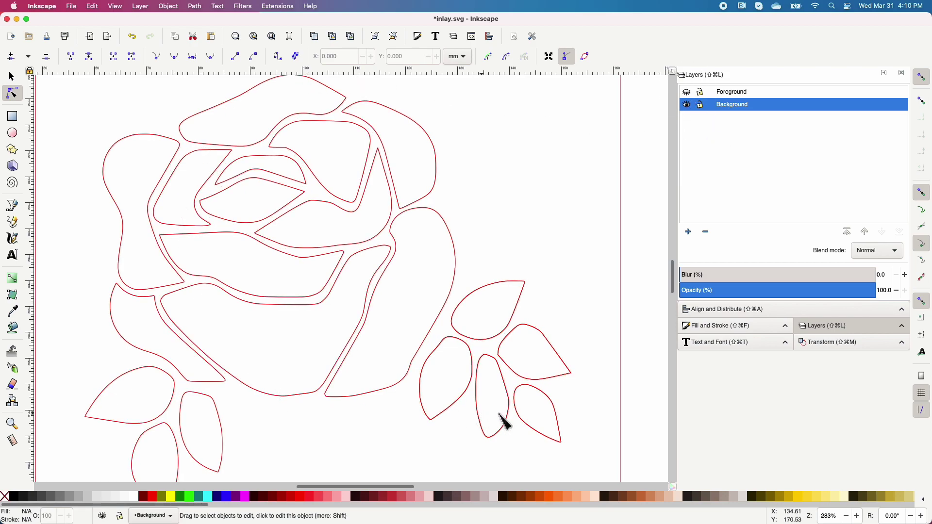
{"action": "left_click", "coordinate": [688, 96]}
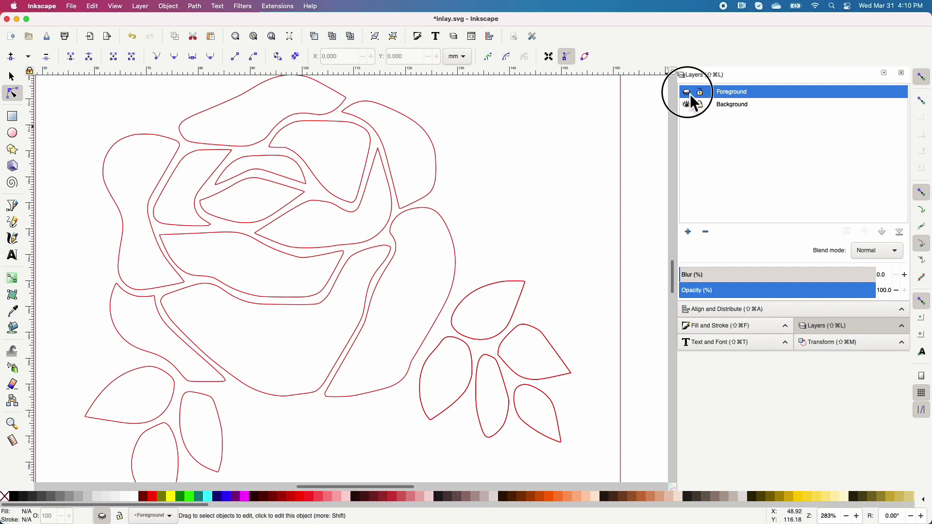
{"action": "left_click", "coordinate": [689, 95]}
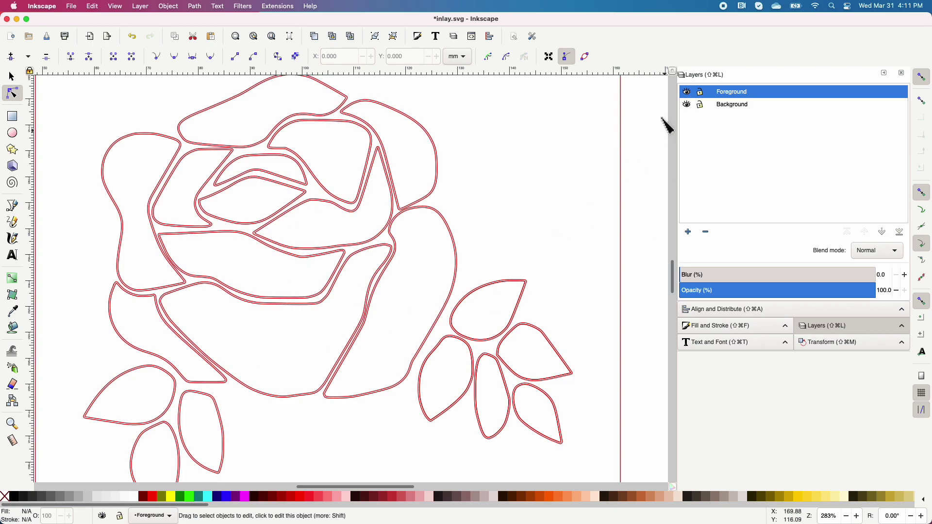
{"action": "left_click", "coordinate": [688, 92]}
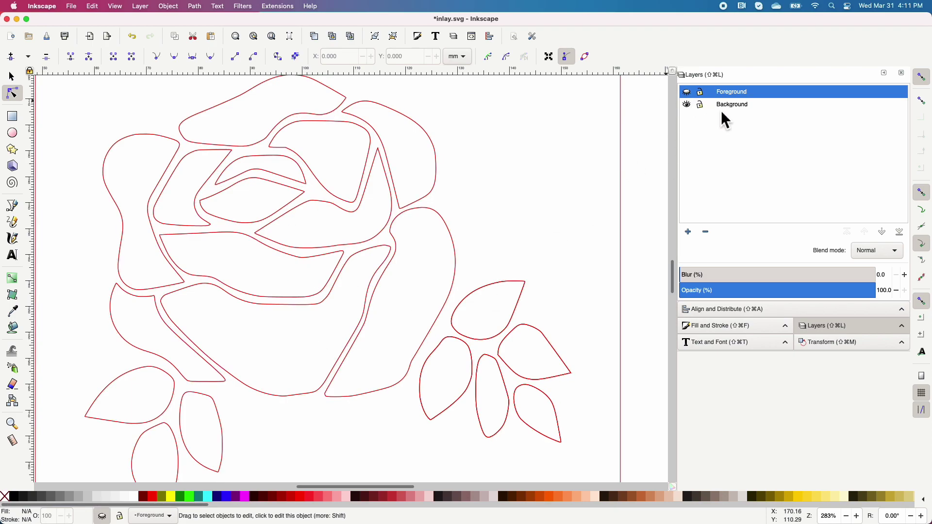
{"action": "left_click", "coordinate": [687, 104]}
{"action": "left_click", "coordinate": [688, 93]}
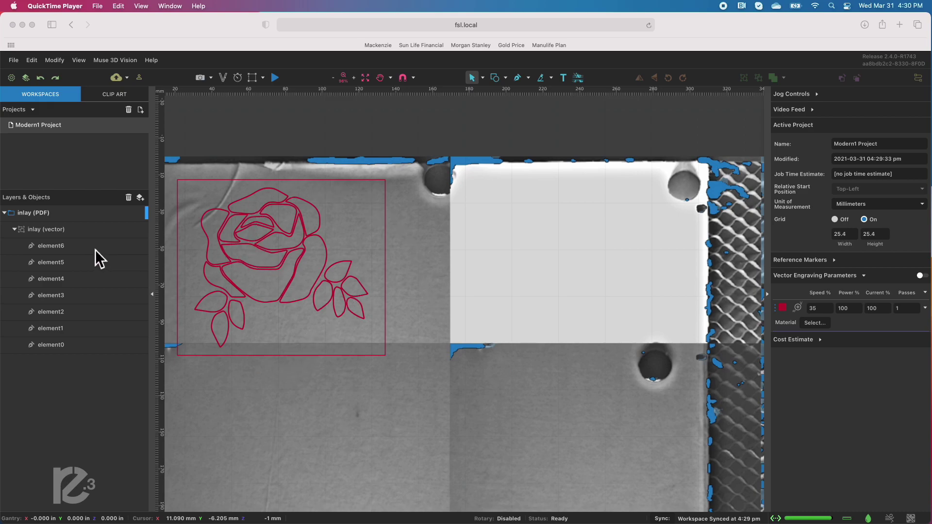
Step: In RE3 in Safari, hide element6, element5 and element4 in Layers & Objects
{"action": "left_click", "coordinate": [116, 249]}
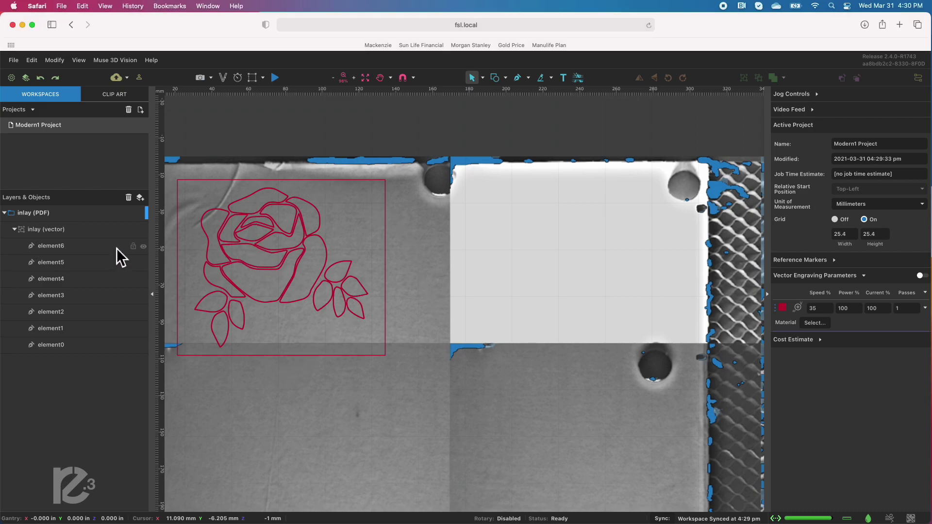
{"action": "left_click", "coordinate": [144, 248]}
{"action": "left_click", "coordinate": [143, 263]}
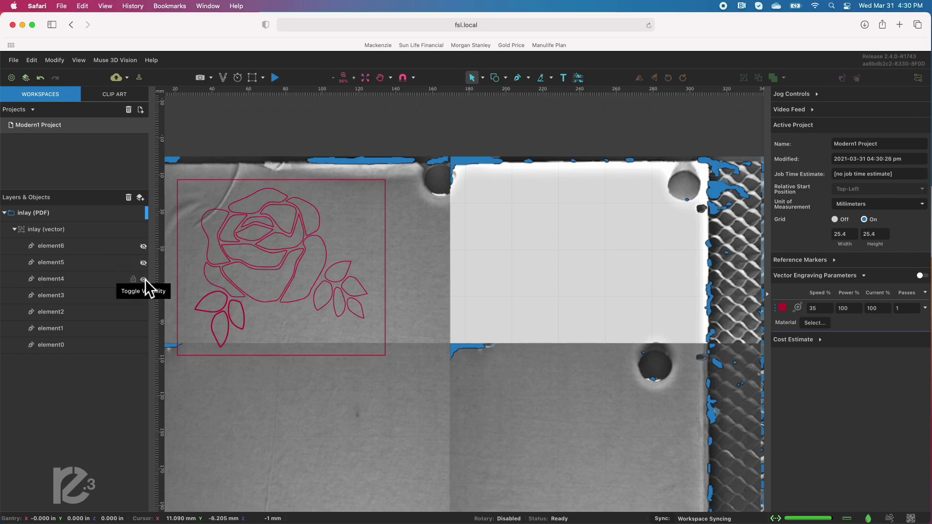
{"action": "left_click", "coordinate": [143, 280]}
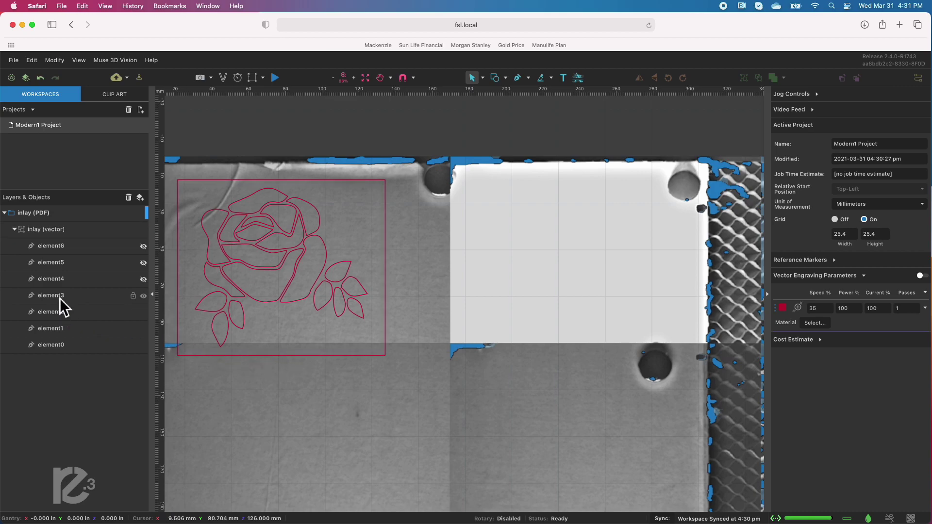
{"action": "left_click", "coordinate": [241, 327]}
{"action": "left_click", "coordinate": [354, 308]}
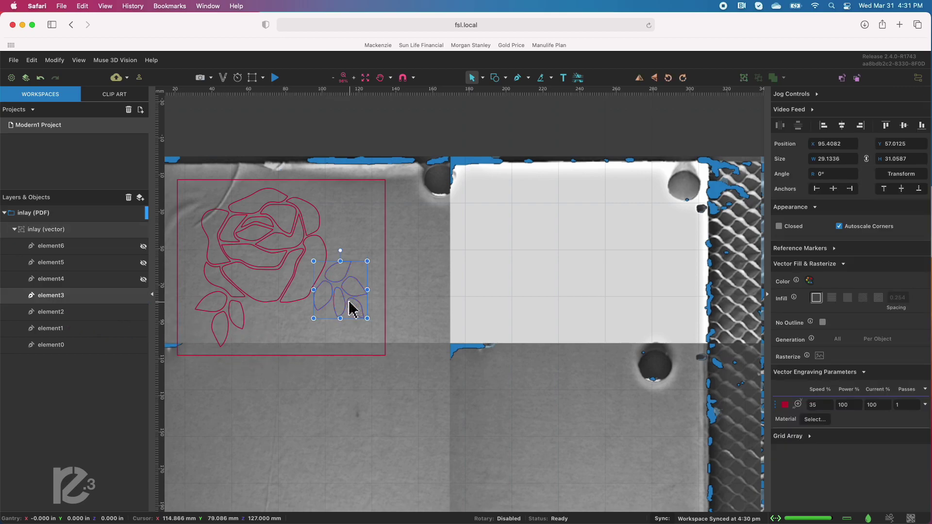
{"action": "left_click", "coordinate": [232, 330]}
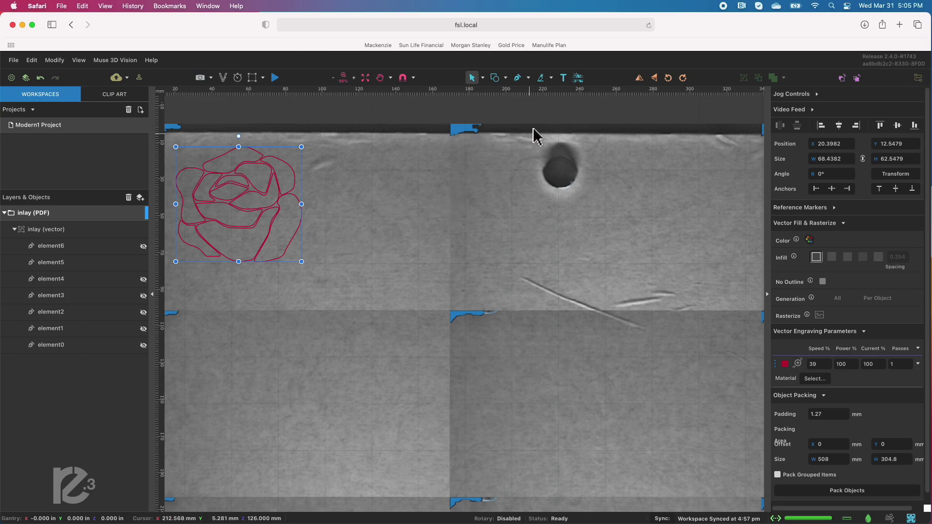
Step: Mirror the selected rose outline with the Flip Horizontal toolbar button
{"action": "left_click", "coordinate": [641, 80]}
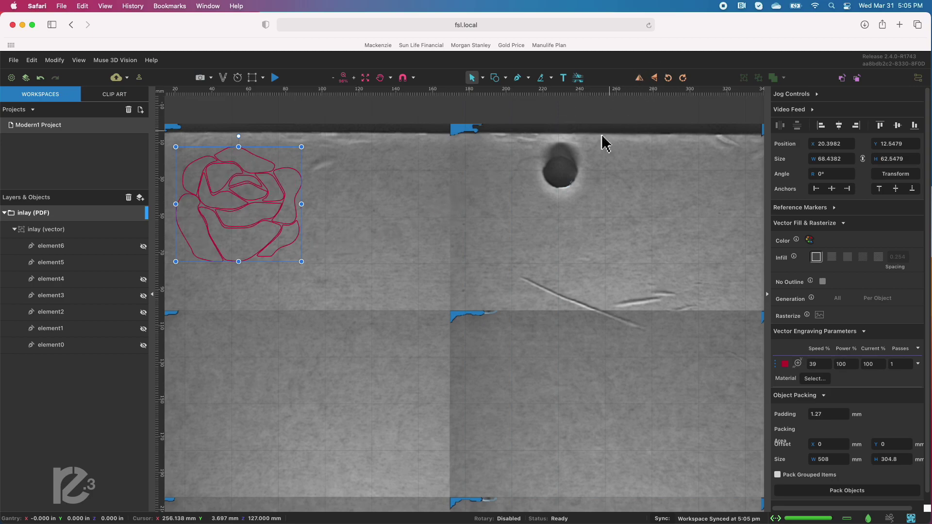